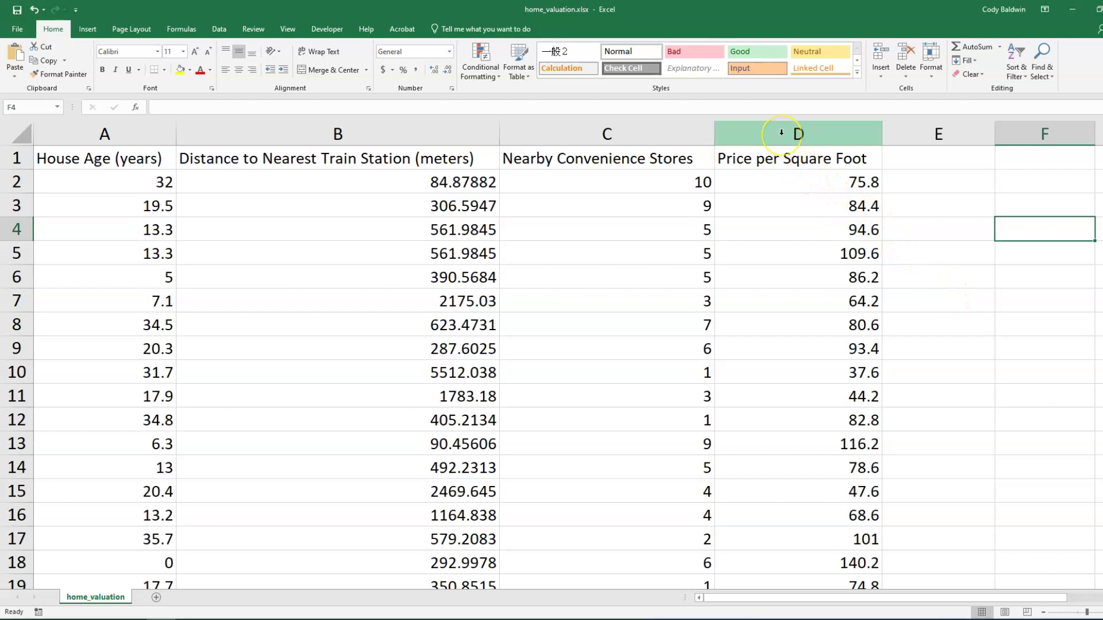
Select the Price per Square Foot (D) and station distance (B) columns and insert a scatter chart.
left_click(782, 132)
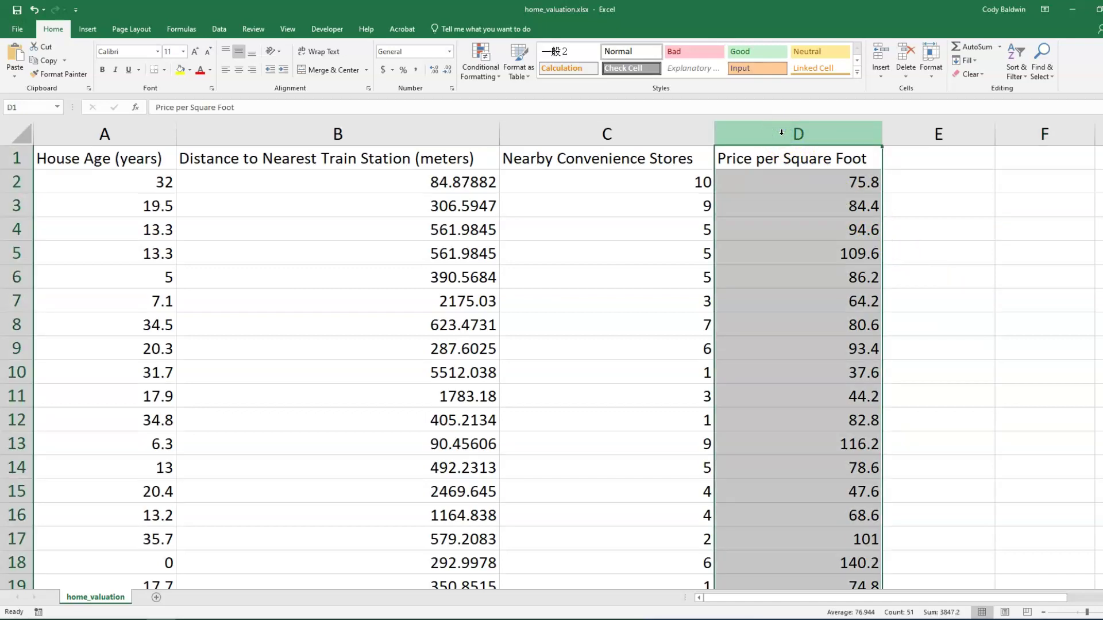
left_click(417, 122, "ctrl")
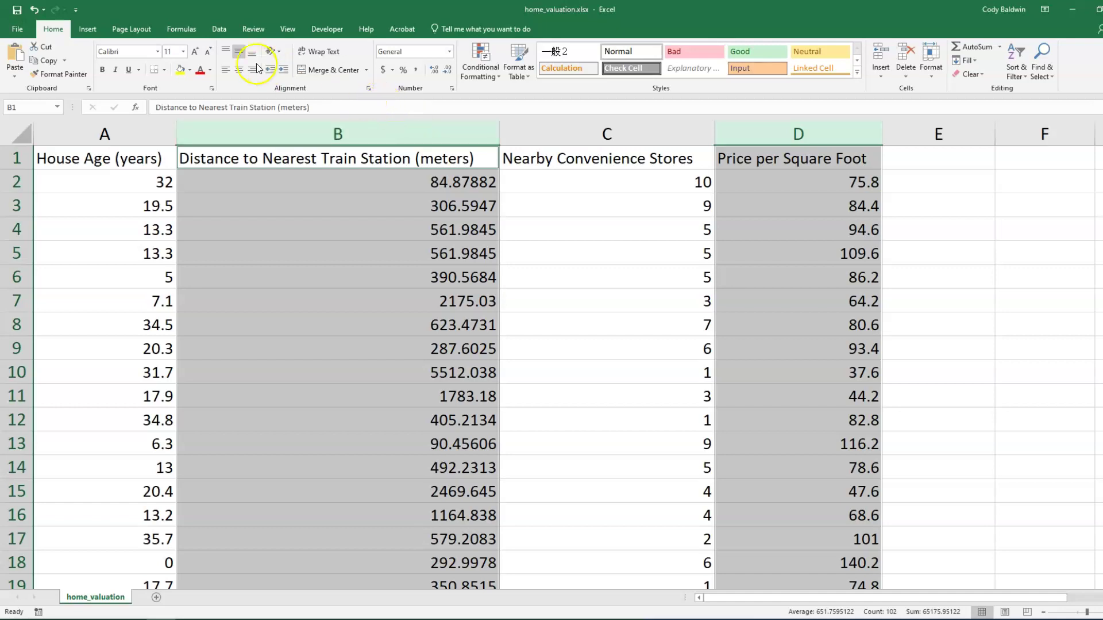
left_click(90, 33)
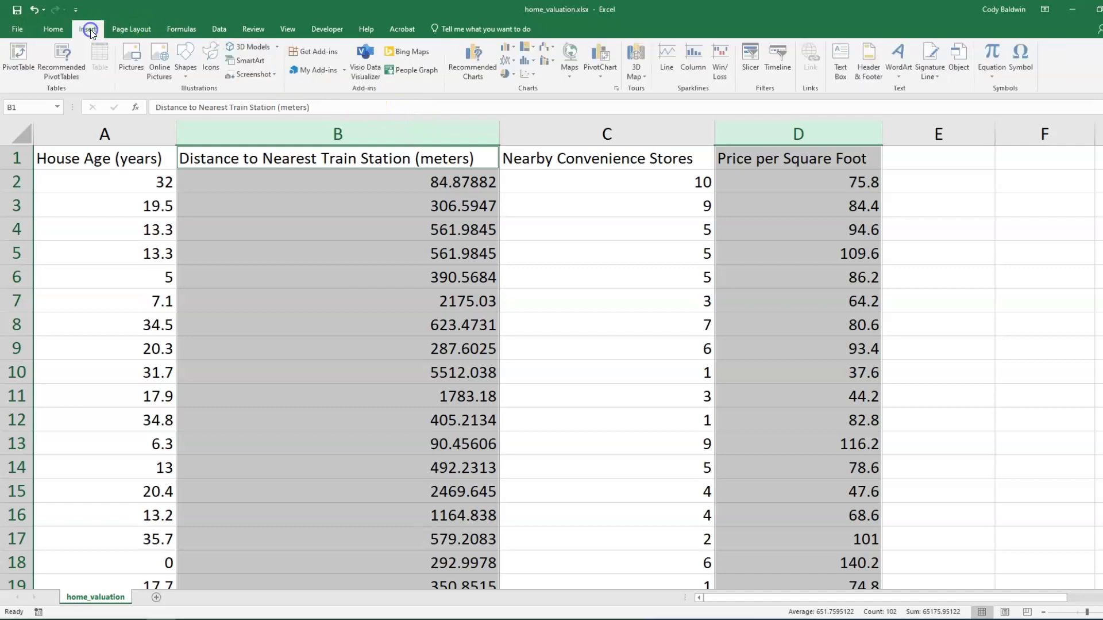
left_click(535, 77)
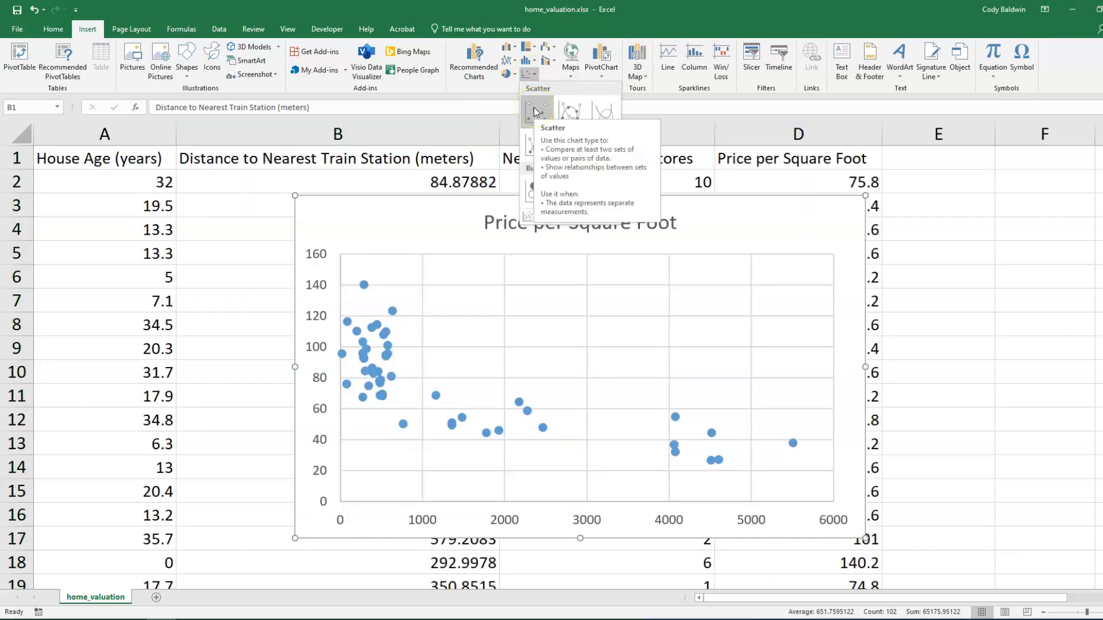
left_click(535, 111)
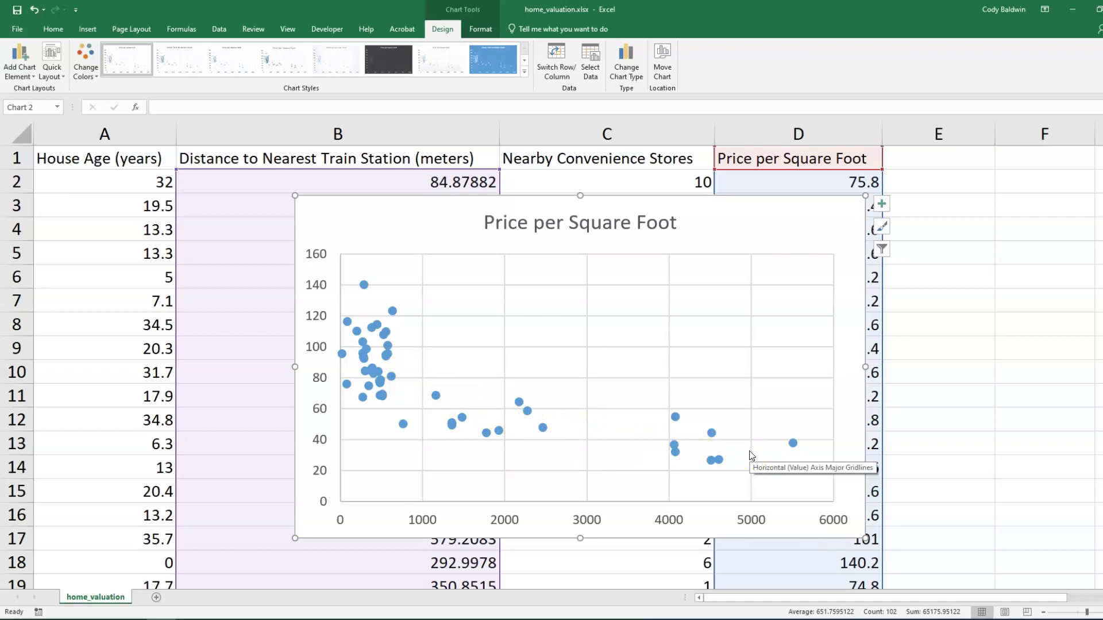
Add a linear trendline to the price-versus-distance scatter points, then select the whole chart.
right_click(436, 396)
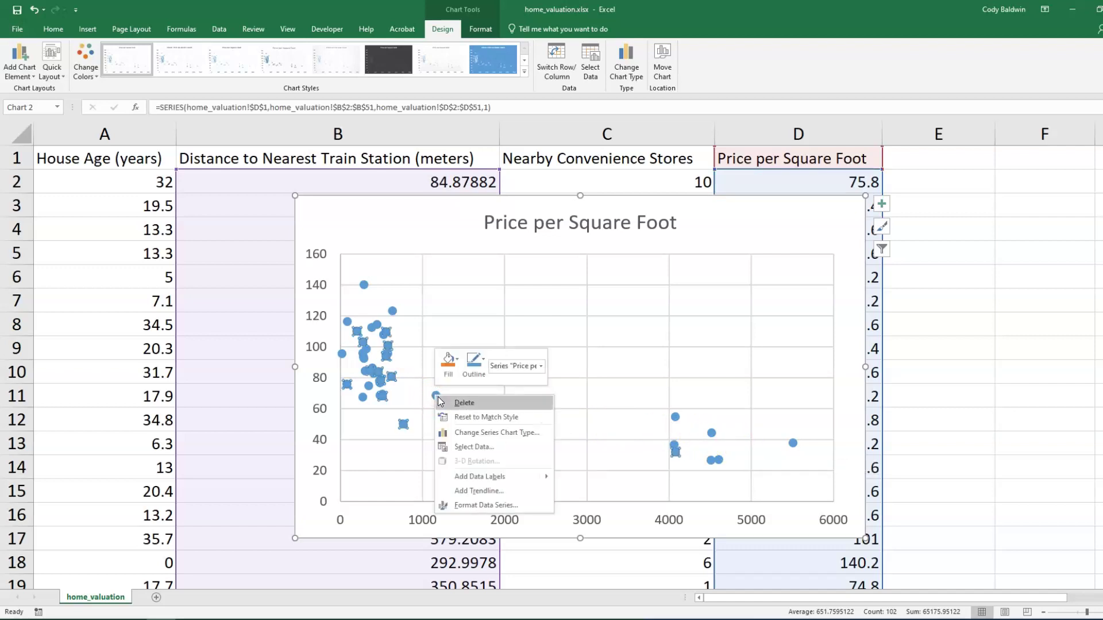
left_click(479, 491)
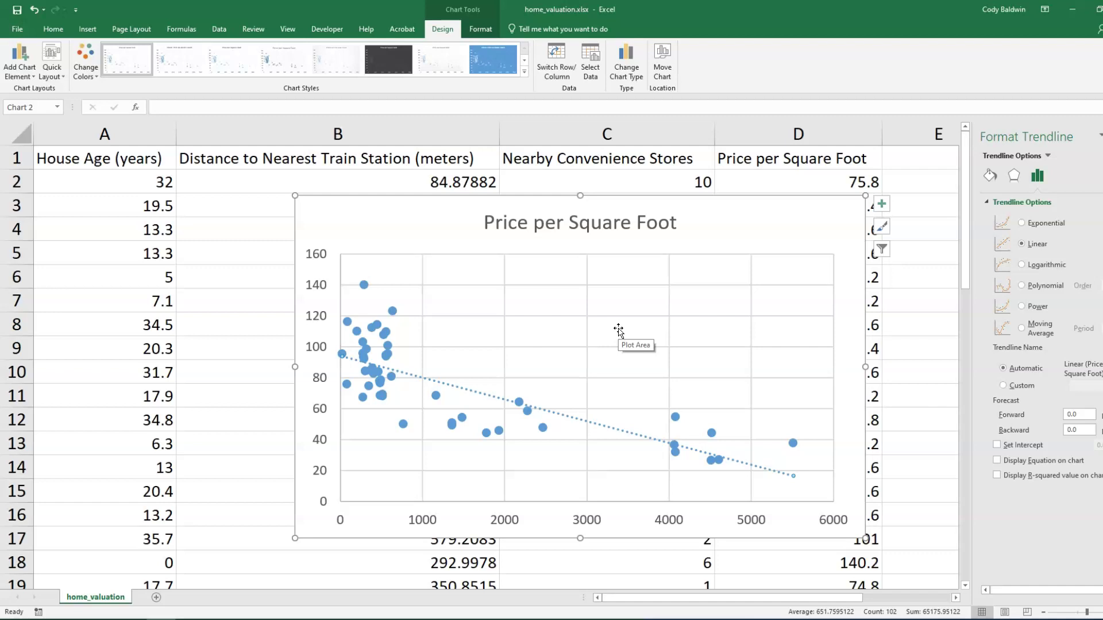
left_click(625, 325)
left_click(711, 212)
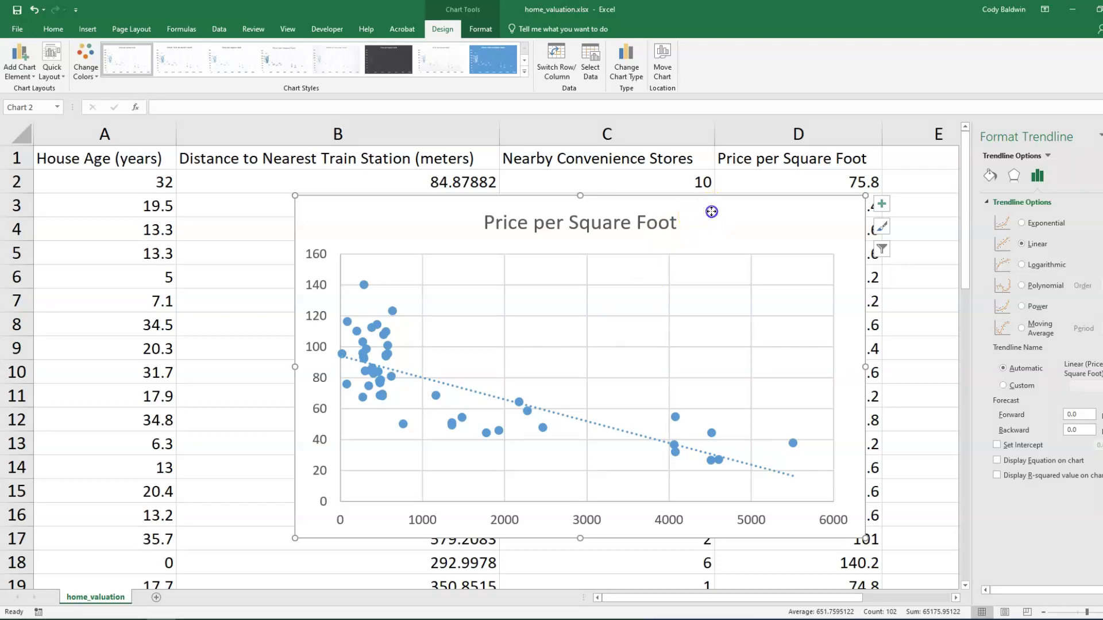
Delete the scatter chart and write =correl(D:D,B:B) in cell F2.
key("Delete")
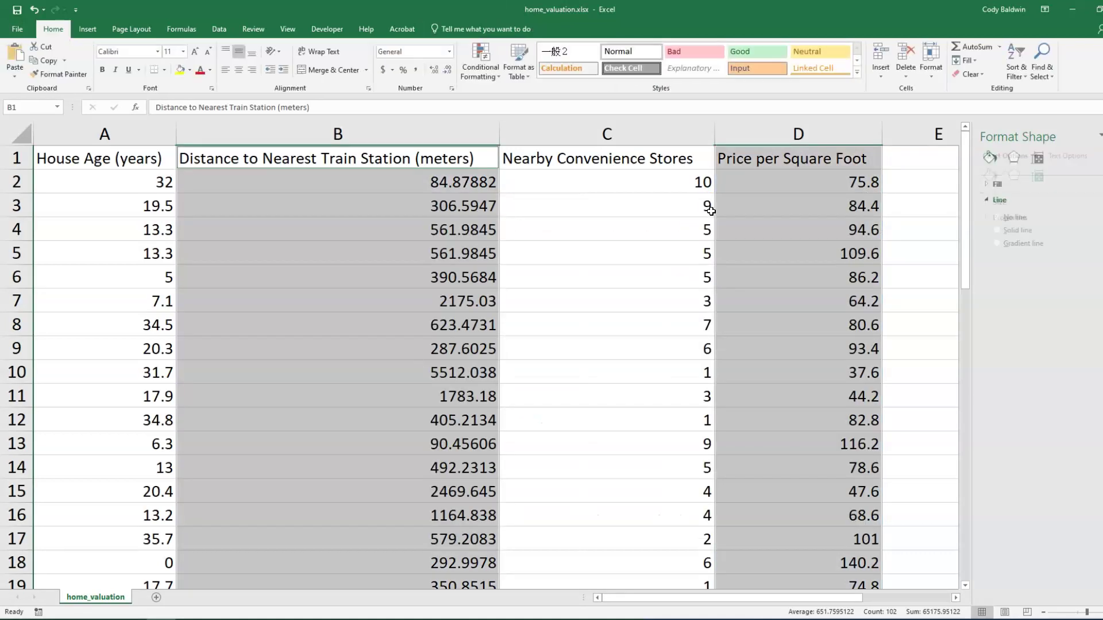
left_click(1098, 139)
left_click(991, 184)
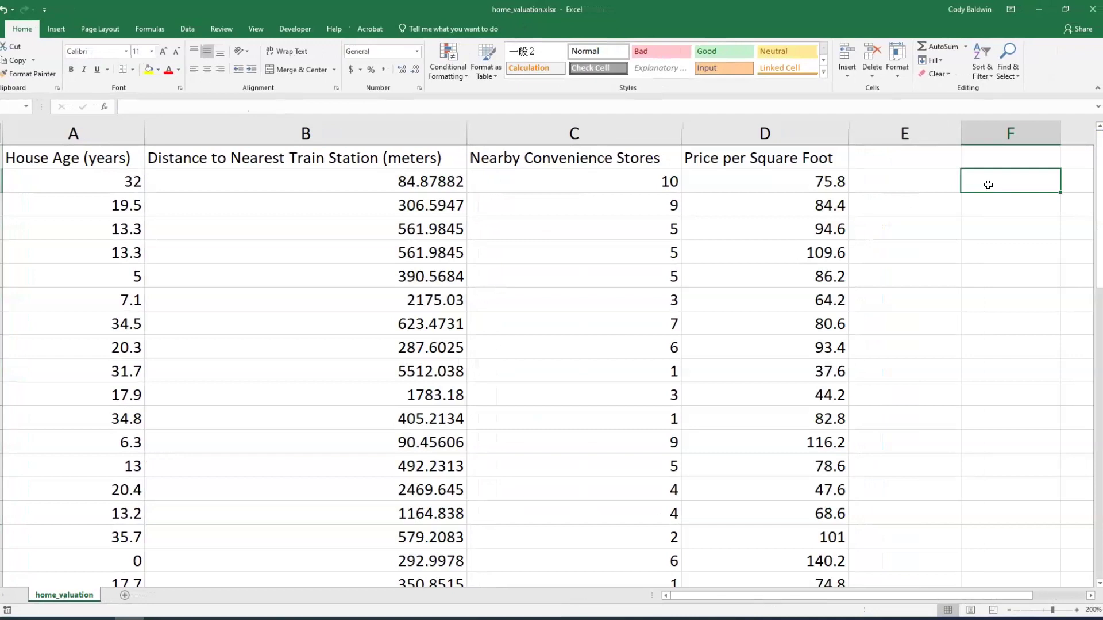
type("=c")
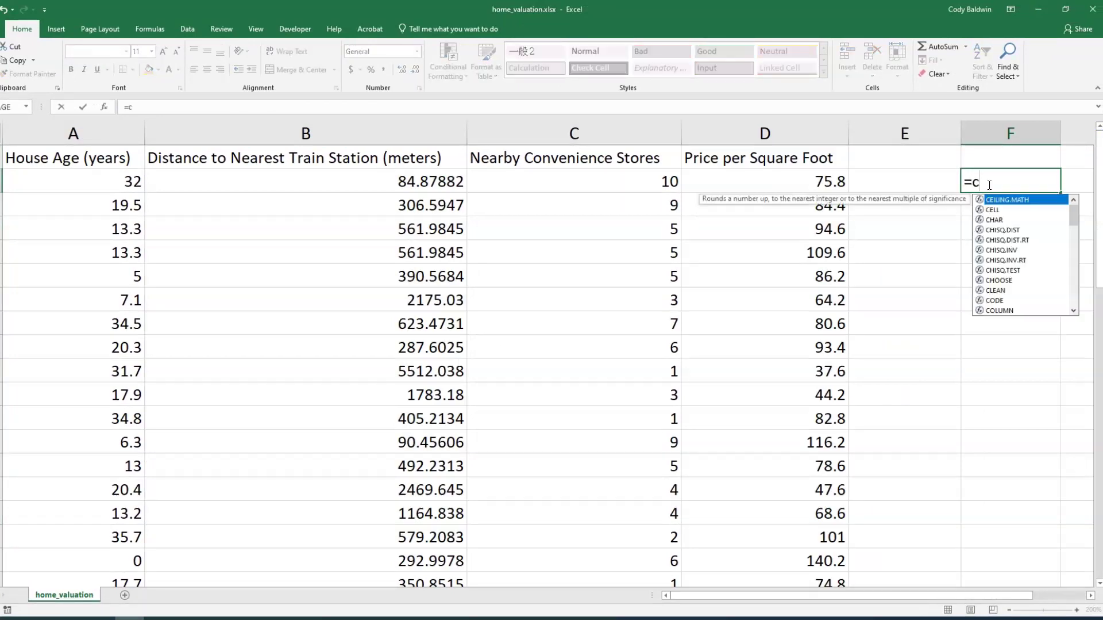
type("orrel")
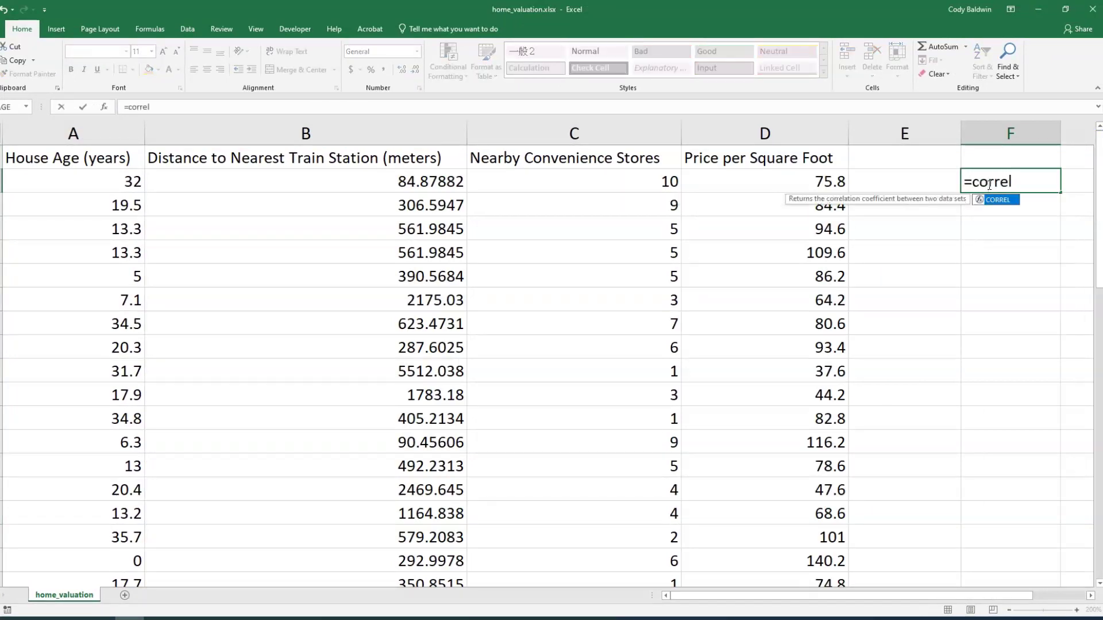
type("(")
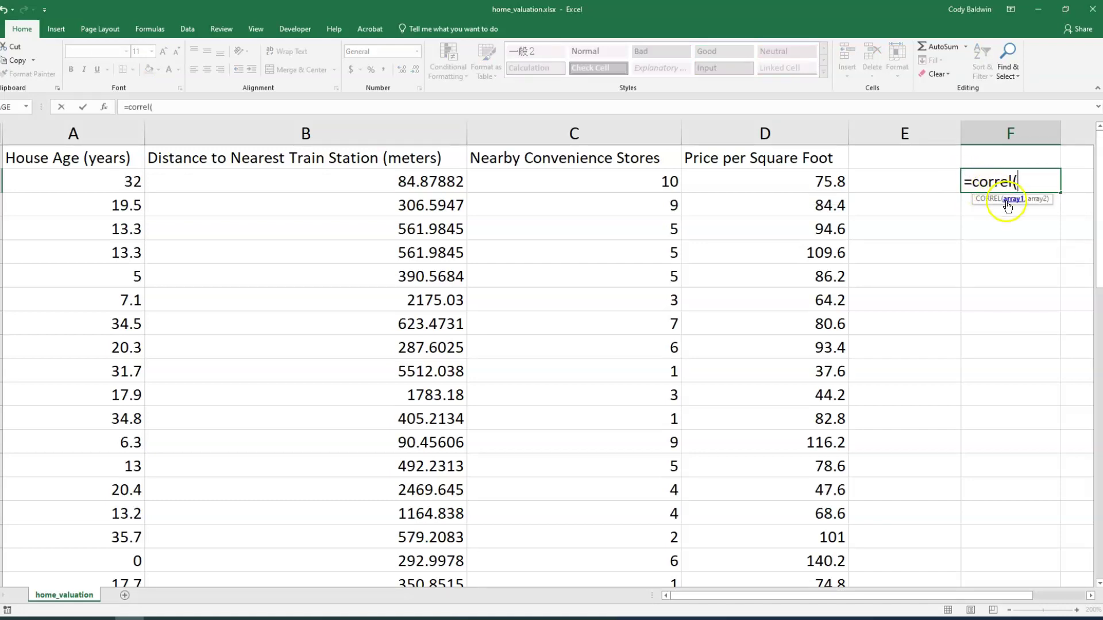
left_click(745, 133)
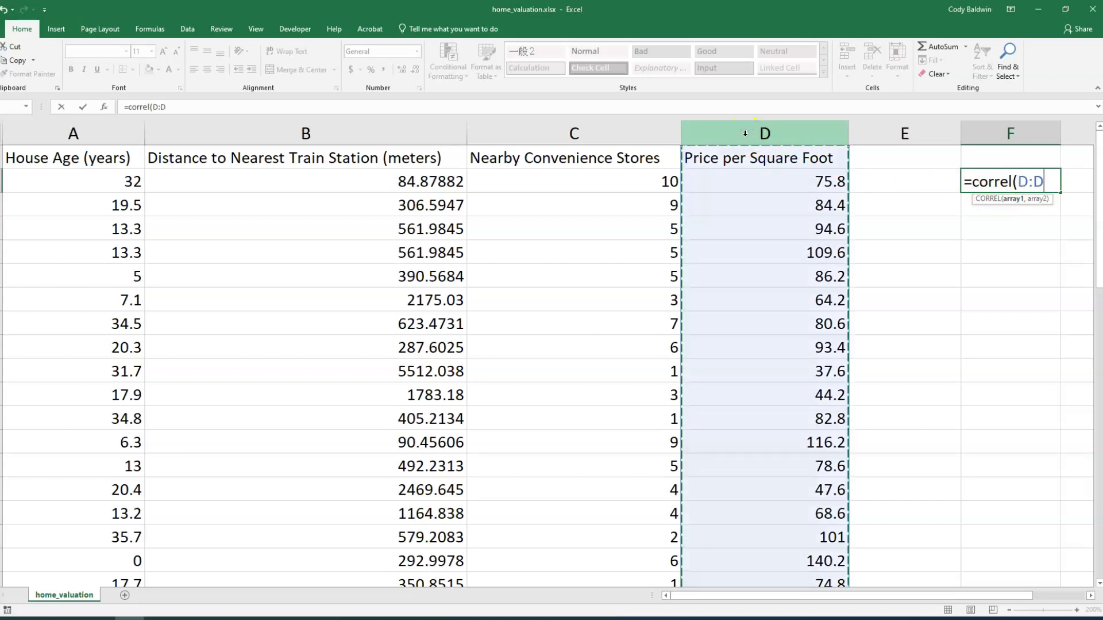
type(",")
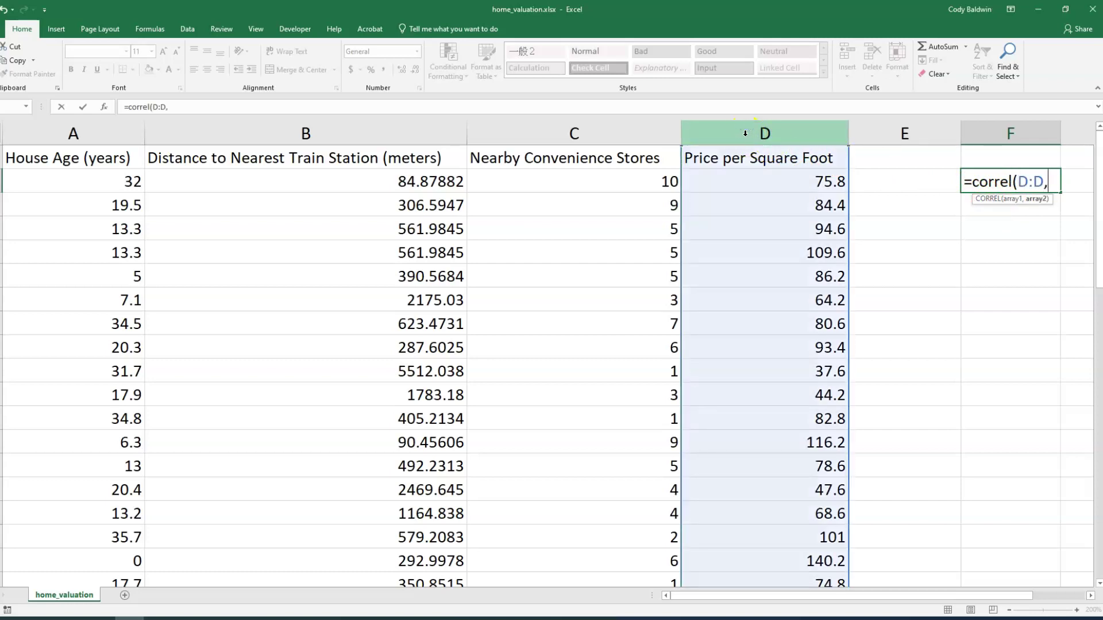
left_click(403, 122)
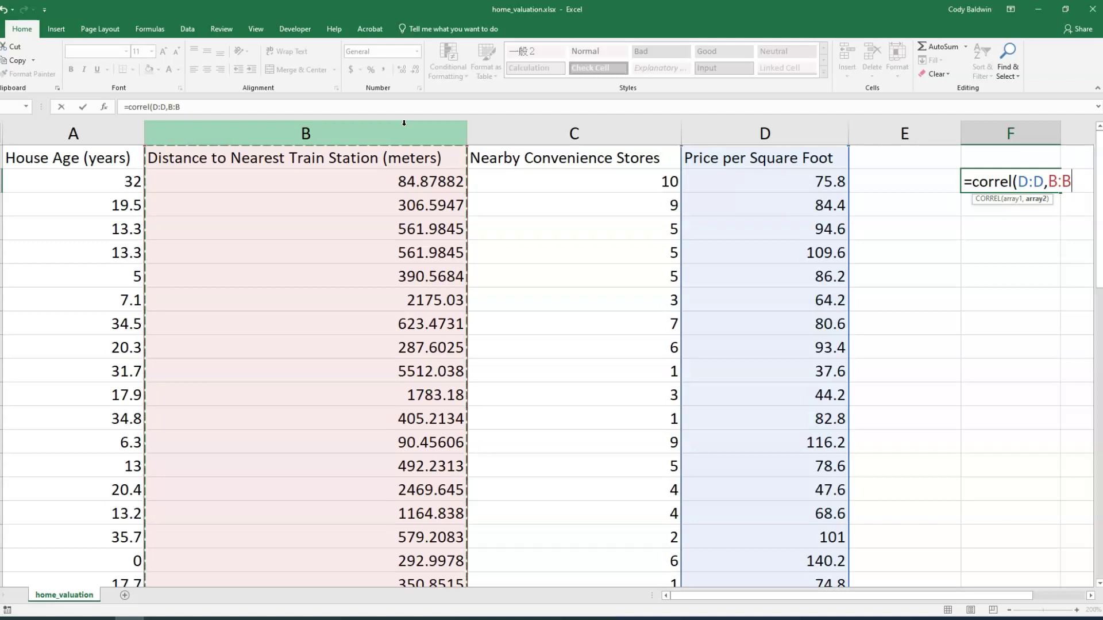
type(")")
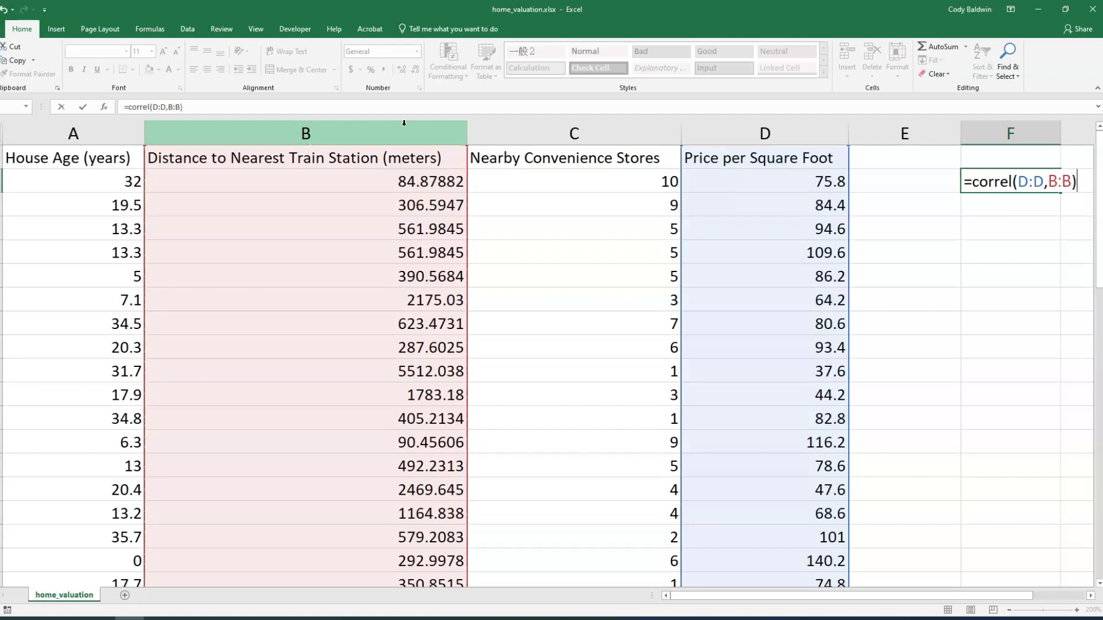
Commit the CORREL formula in F2, which returns -0.75755359.
key("Return")
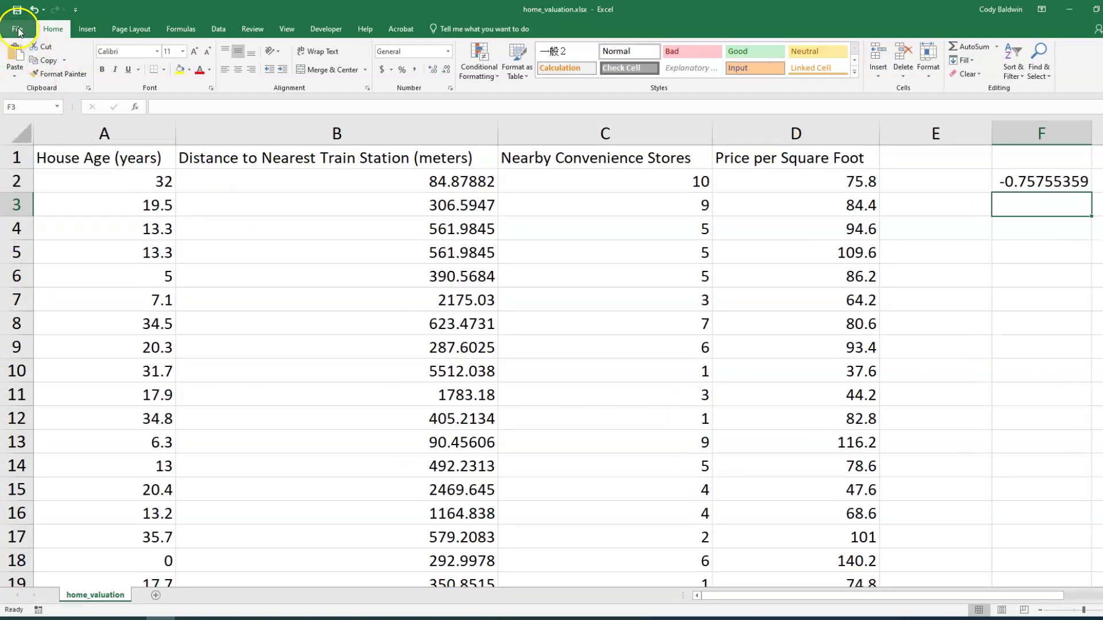
Enable the Analysis ToolPak from the Excel Add-ins settings.
left_click(22, 33)
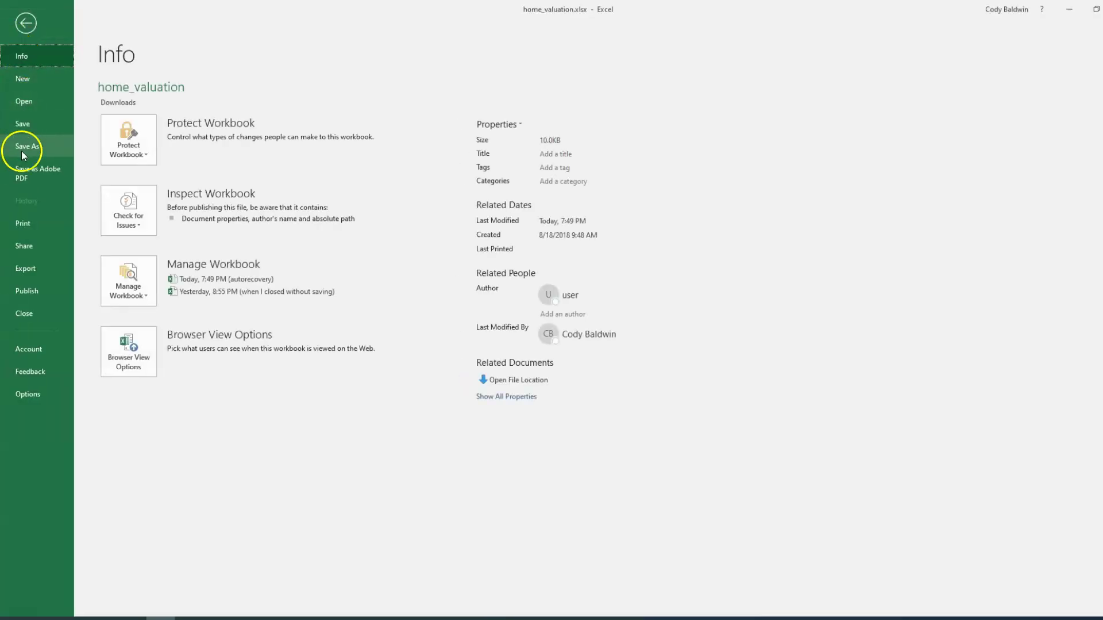
left_click(29, 396)
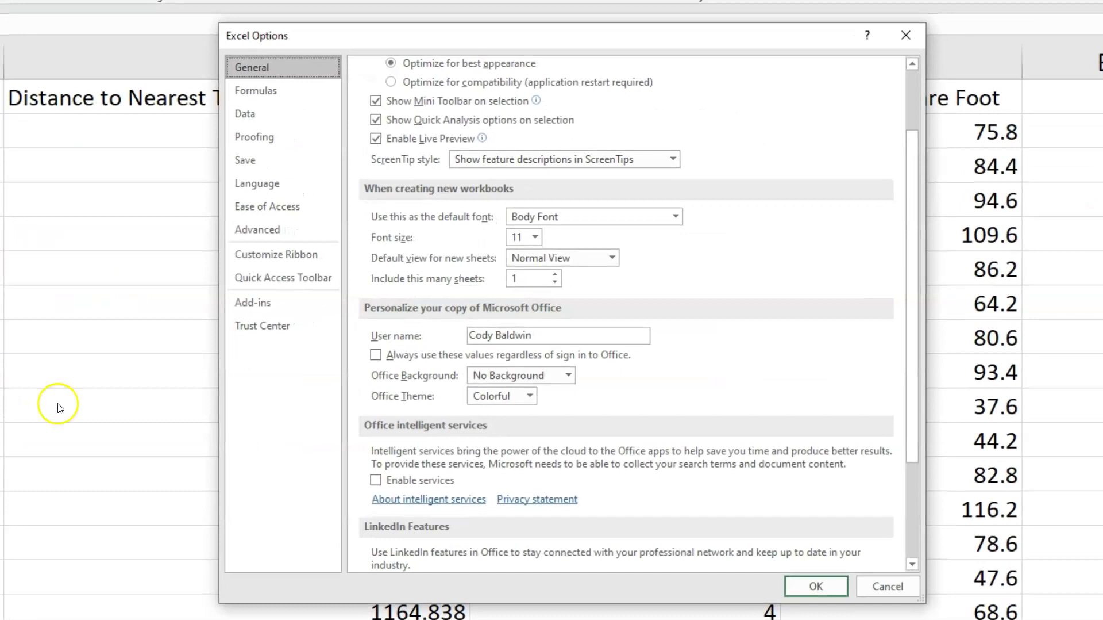
left_click(252, 308)
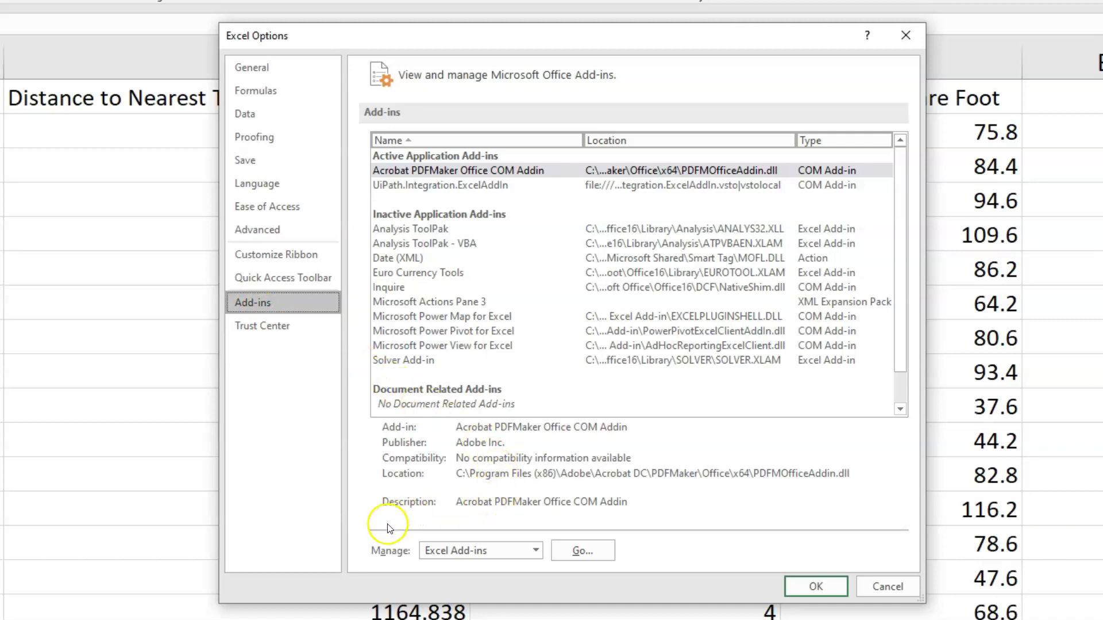
left_click(583, 551)
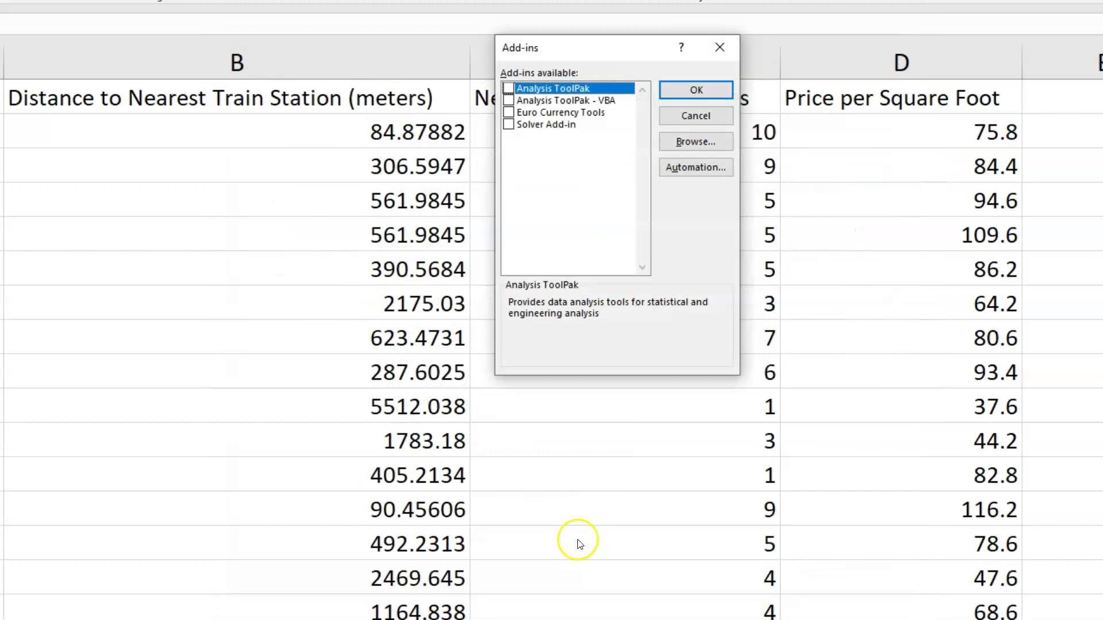
left_click(509, 88)
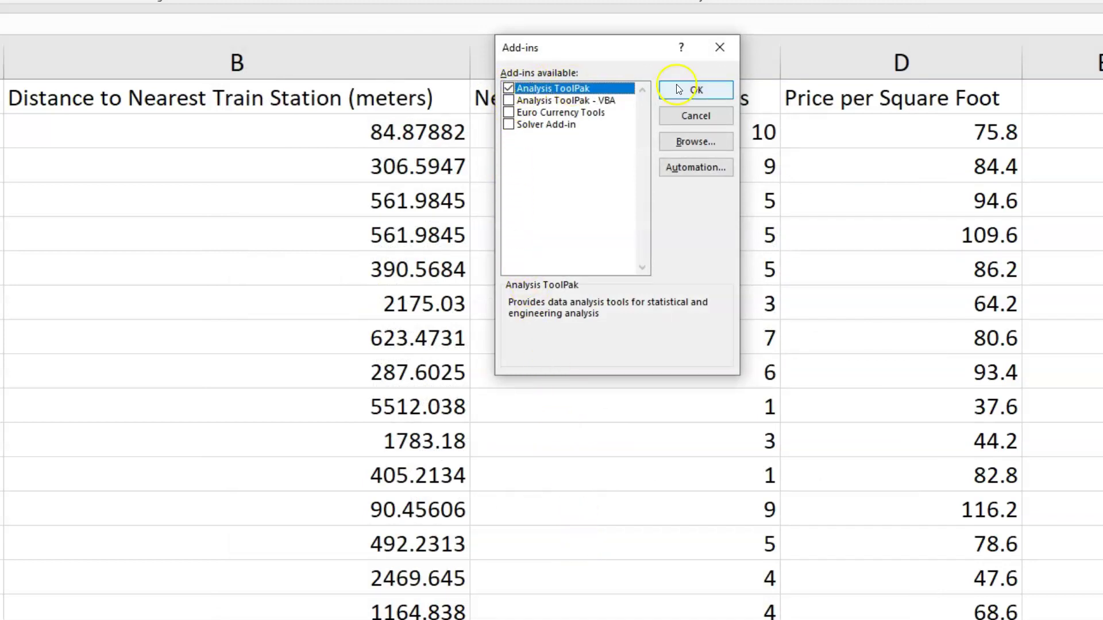
left_click(678, 90)
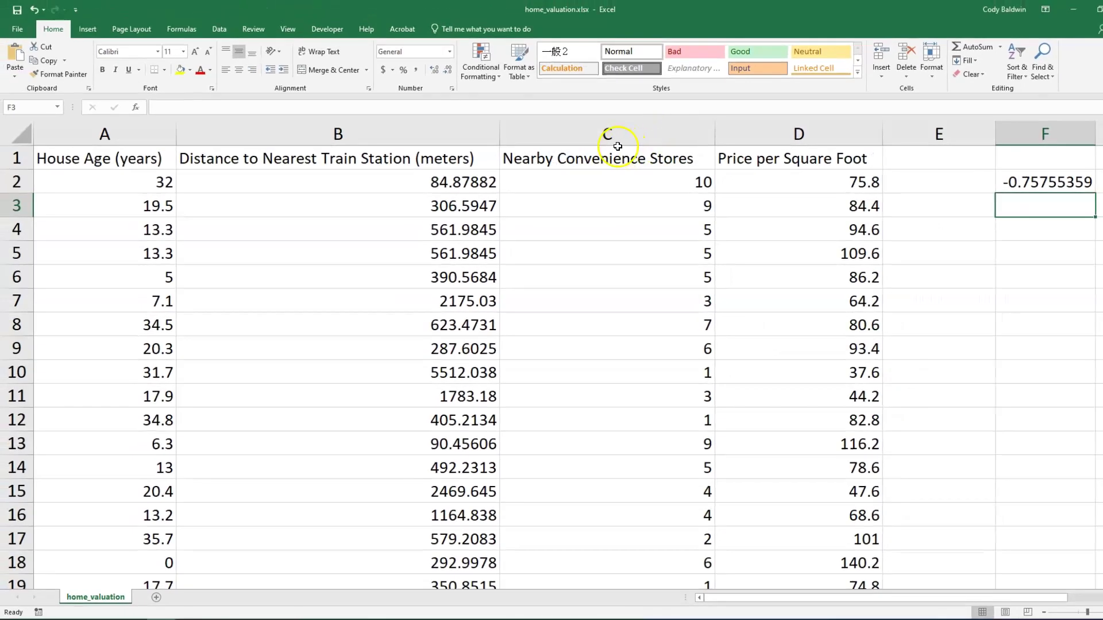
Choose the Correlation tool from Data Analysis.
left_click(214, 30)
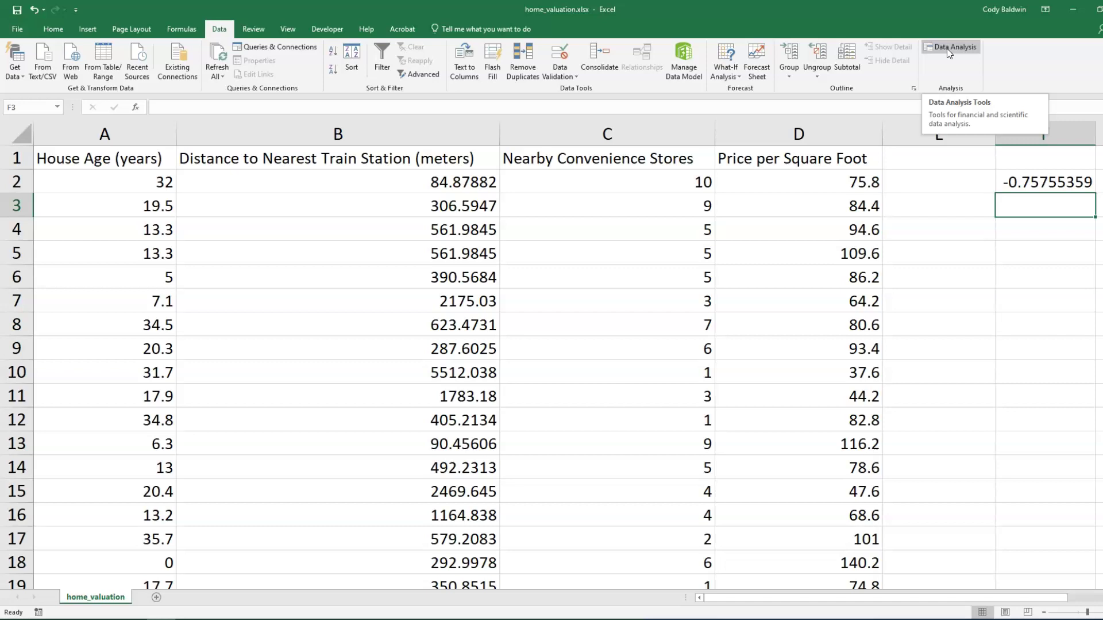
left_click(949, 53)
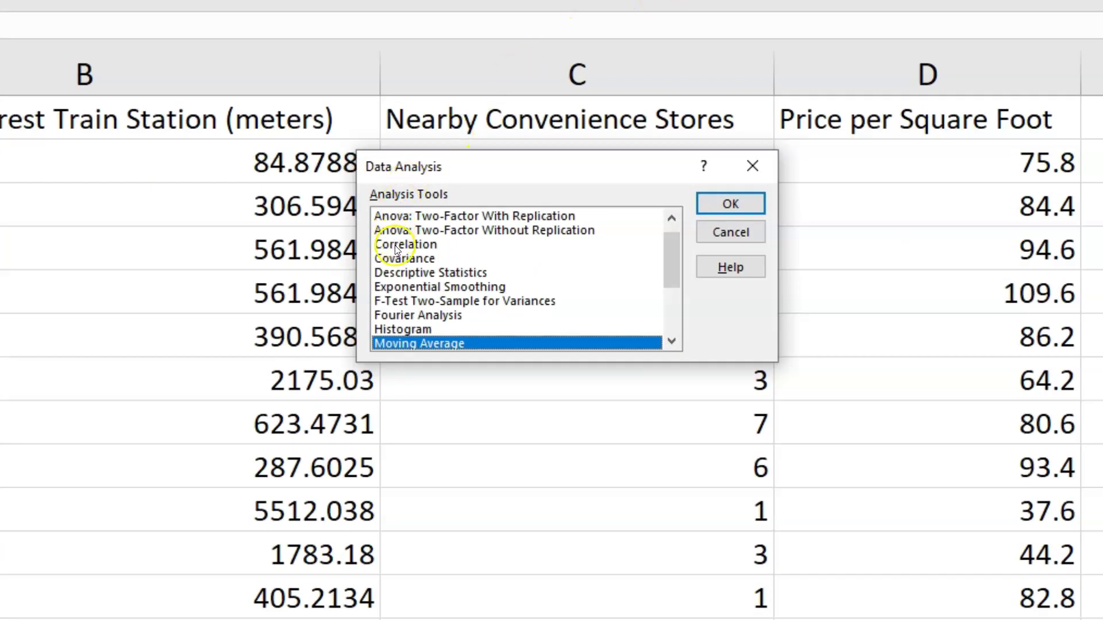
left_click(395, 246)
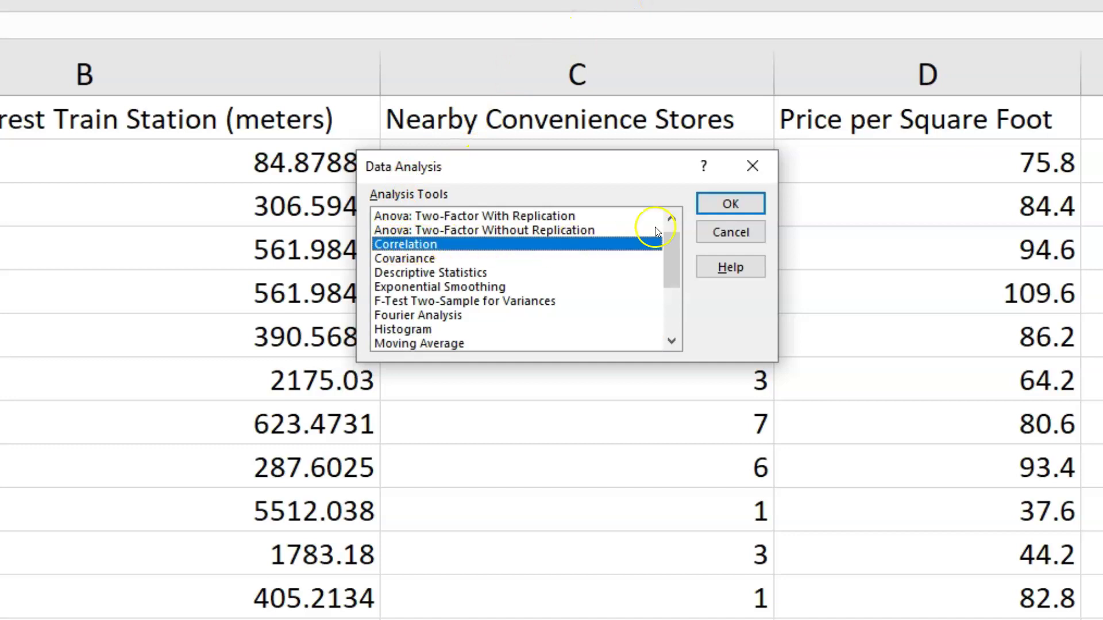
left_click(722, 208)
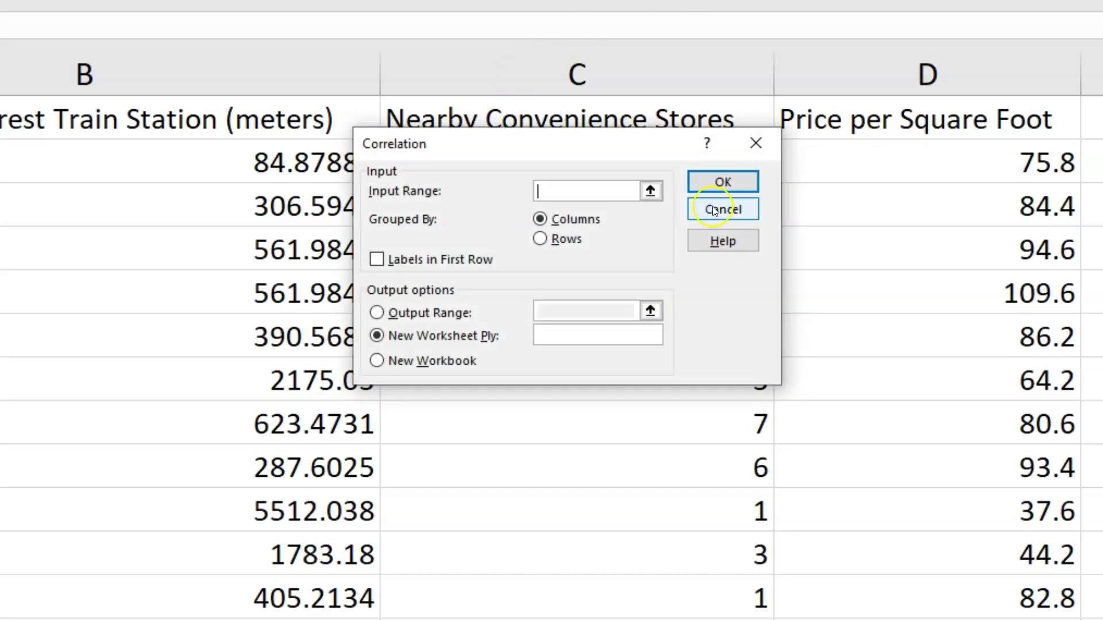
Set the input range to columns A:D with labels in the first row and output to a new worksheet.
left_click(650, 191)
left_click(857, 74)
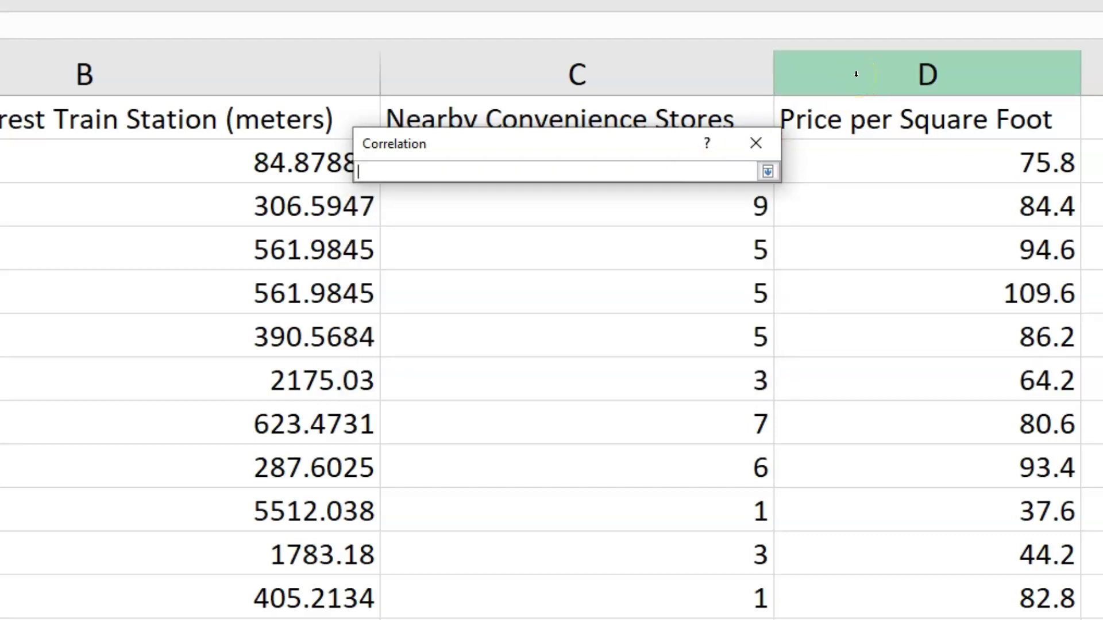
left_click(853, 70)
left_click_drag(850, 68, 1, 55)
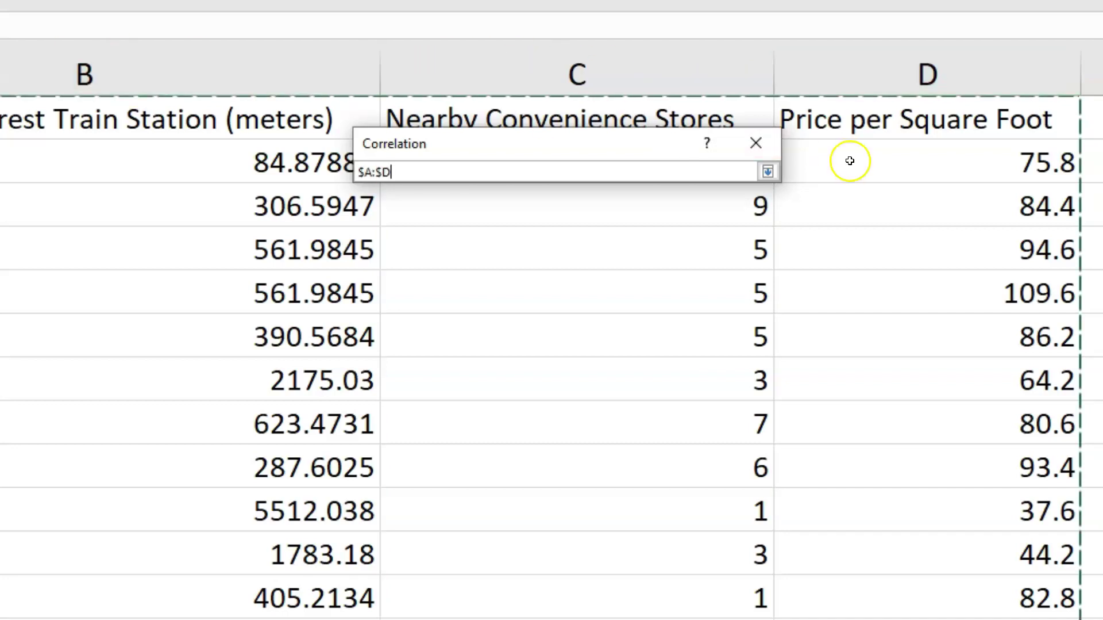
left_click(767, 172)
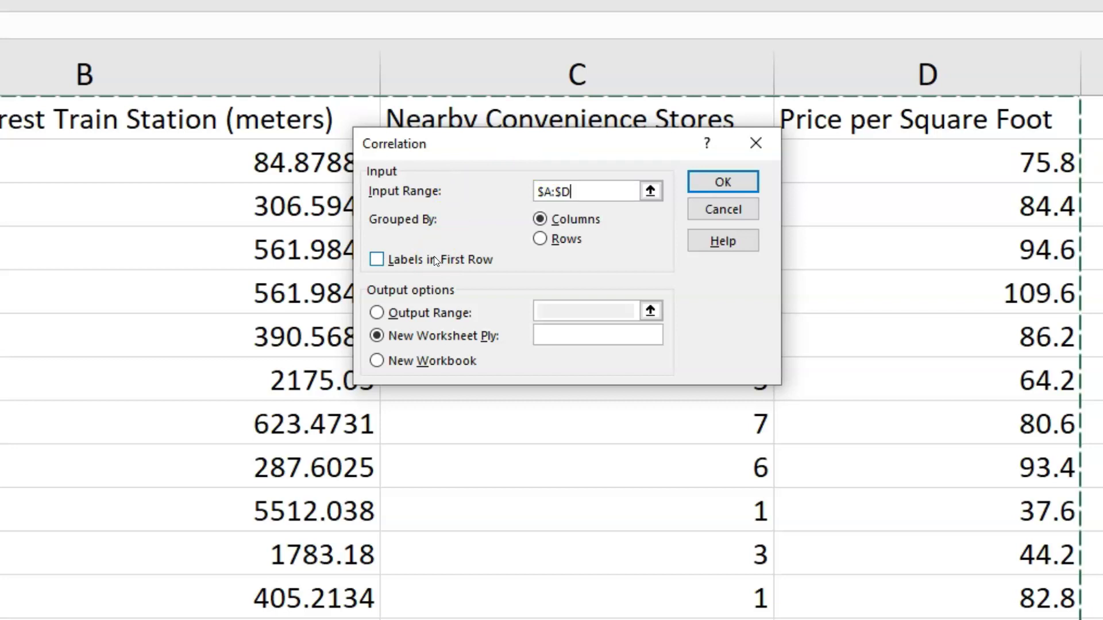
left_click(379, 263)
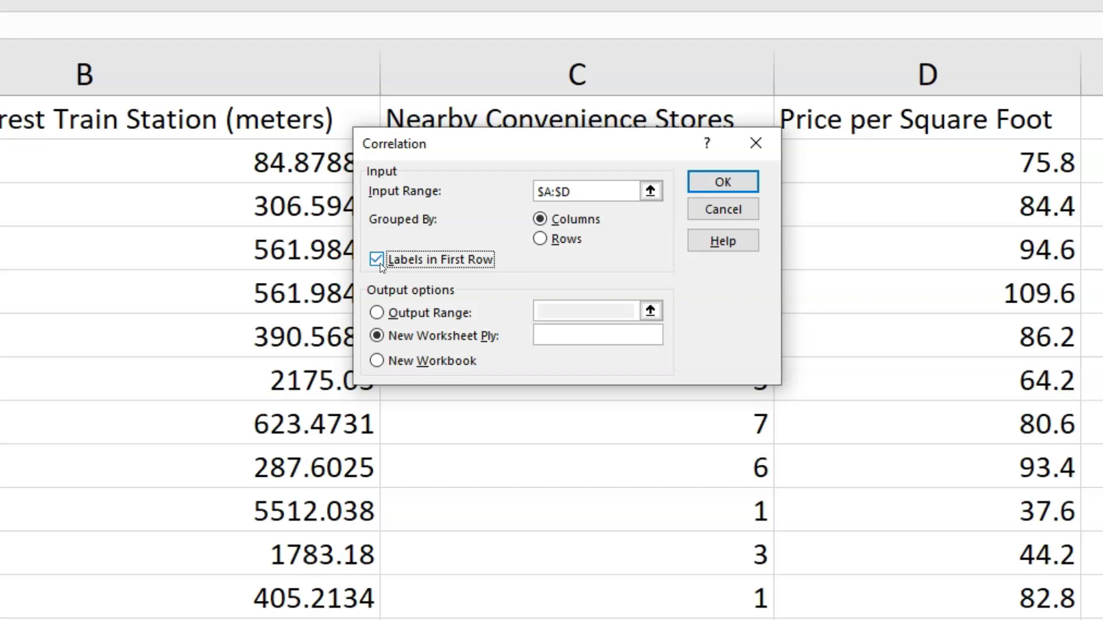
left_click(708, 184)
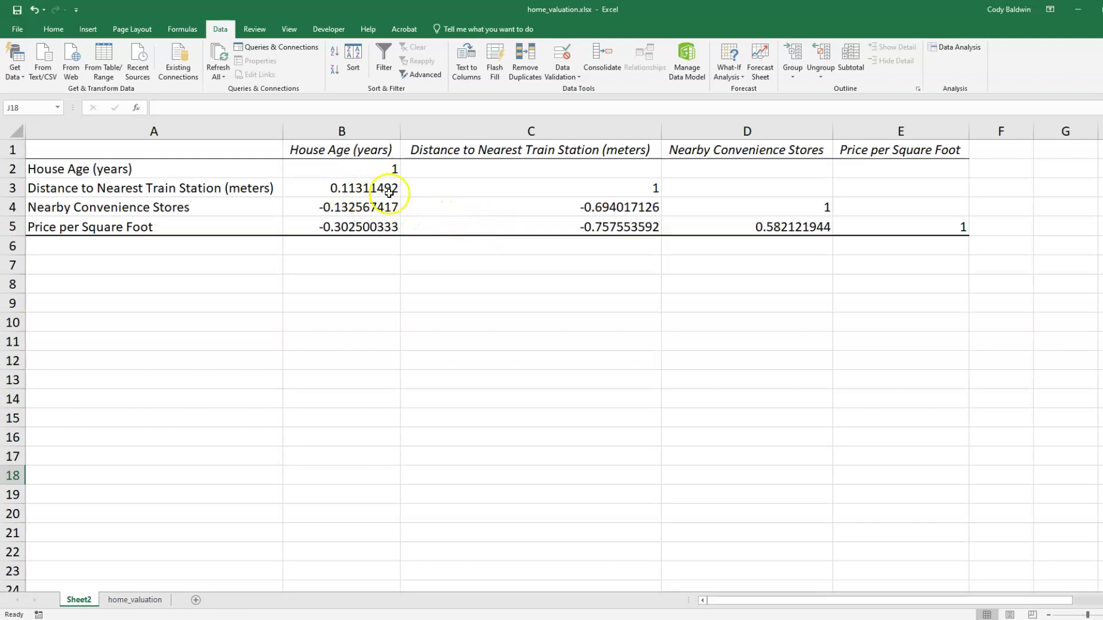
Select the price–distance correlation in C5 on Sheet2 and show the Home formatting commands.
left_click(568, 222)
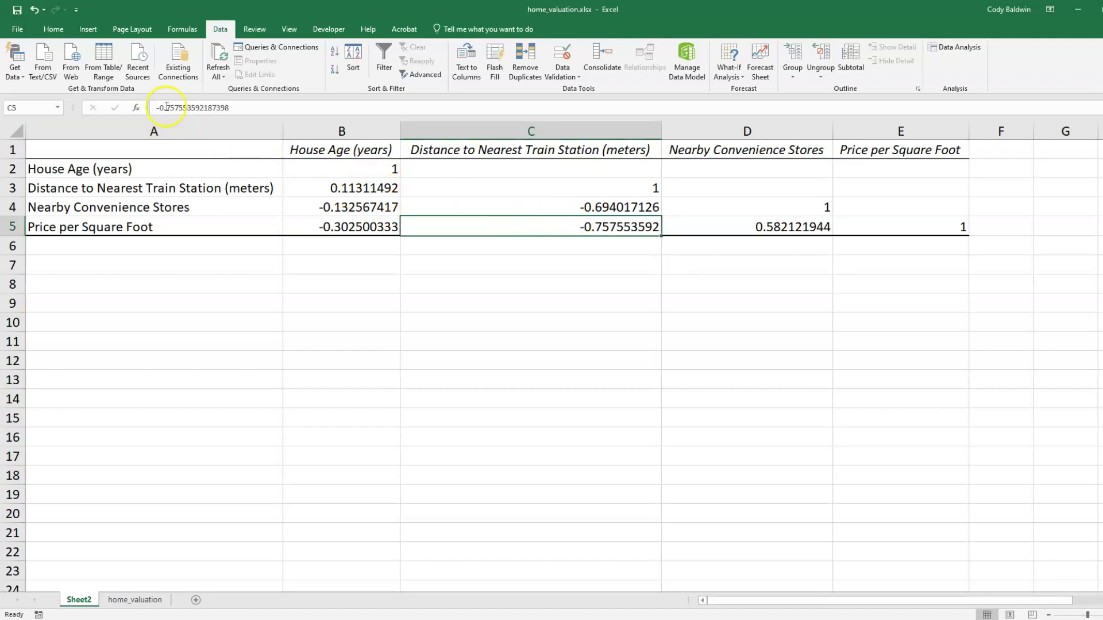
left_click(52, 29)
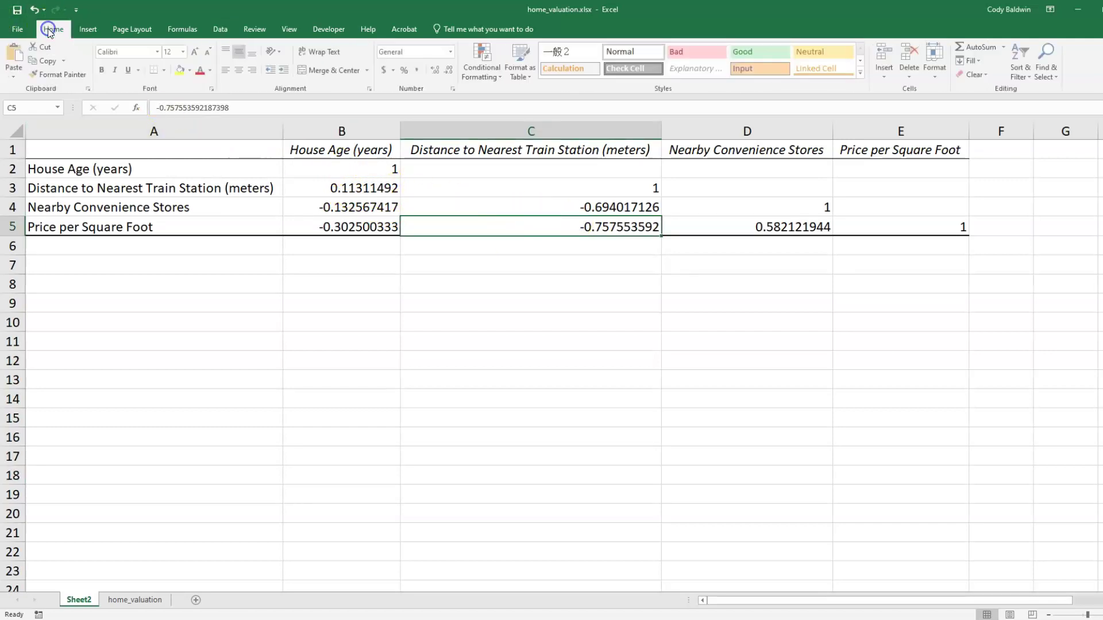
Fill C5 (-0.757553592) and D5 (0.582121944) with yellow.
left_click(181, 70)
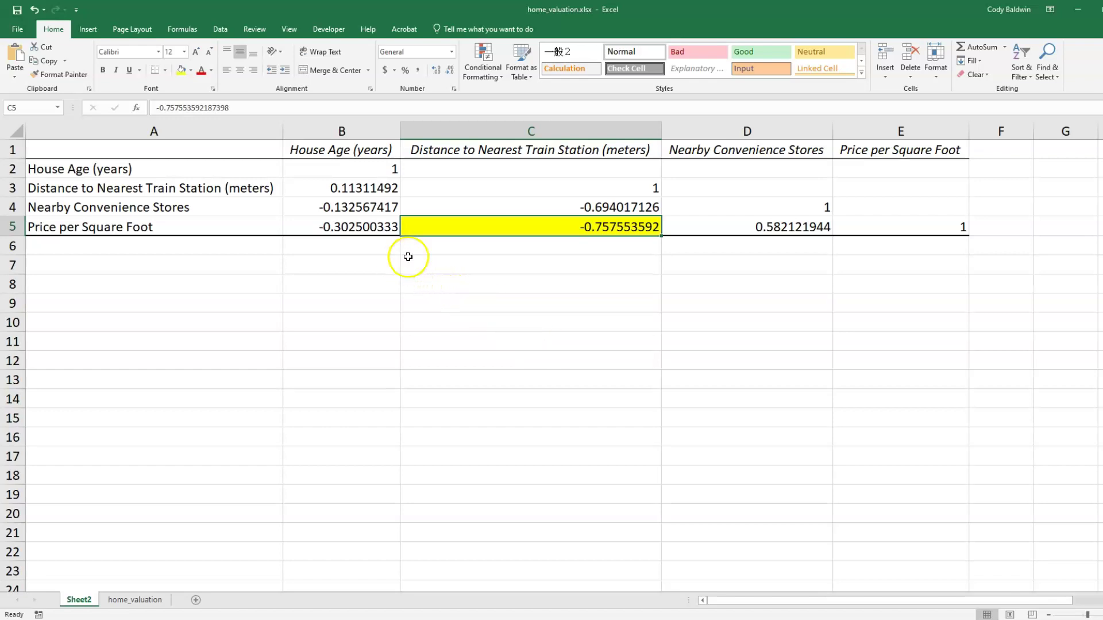
left_click(760, 226)
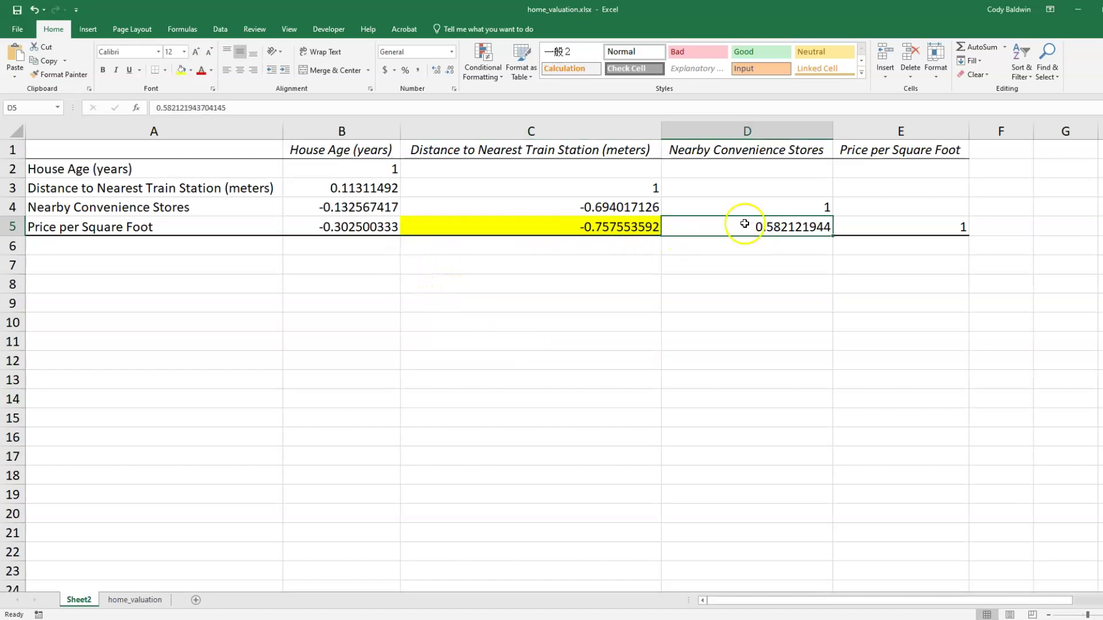
left_click(181, 69)
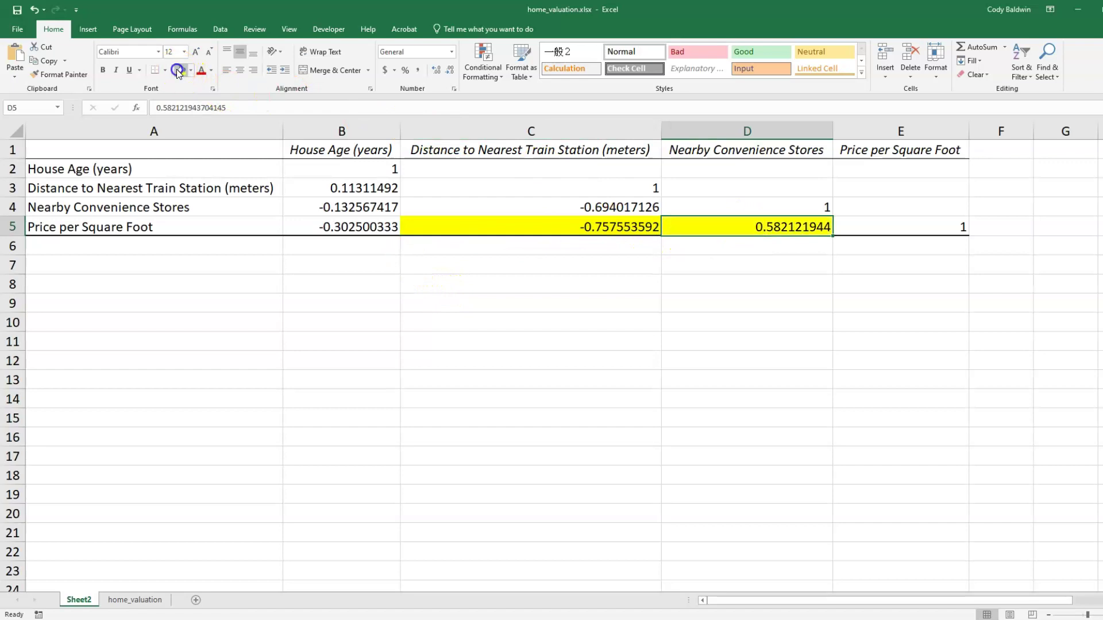
left_click(768, 254)
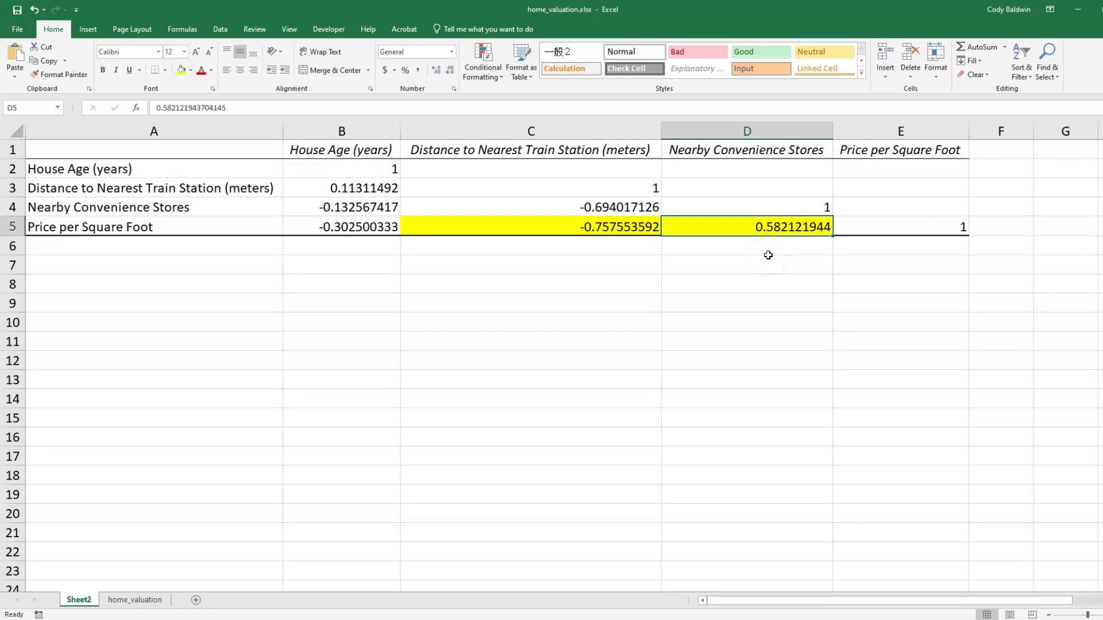